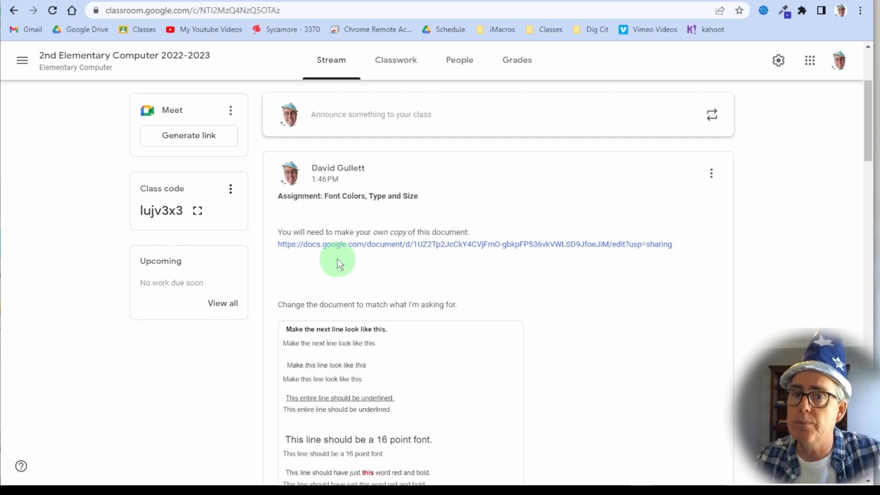
Step: Open the document linked in the Font Colors, Type and Size assignment and make a copy with the suggested name and folder
left_click(334, 250)
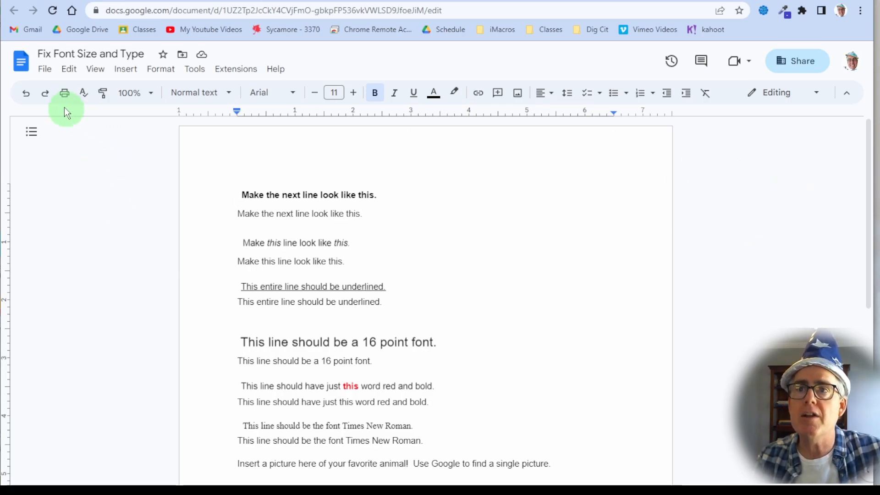
left_click(45, 69)
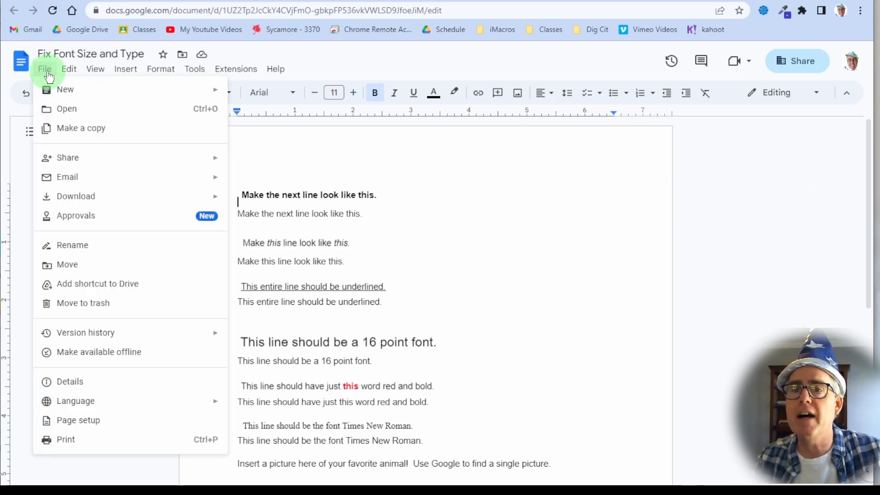
left_click(95, 131)
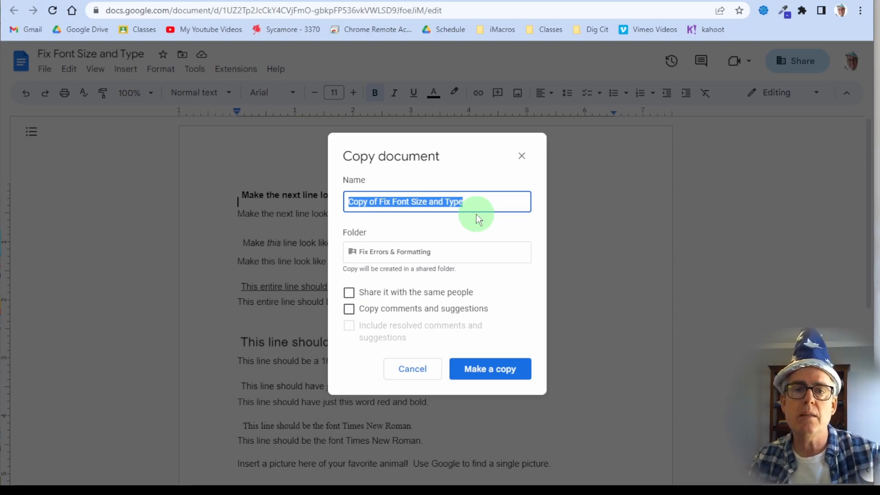
left_click(507, 373)
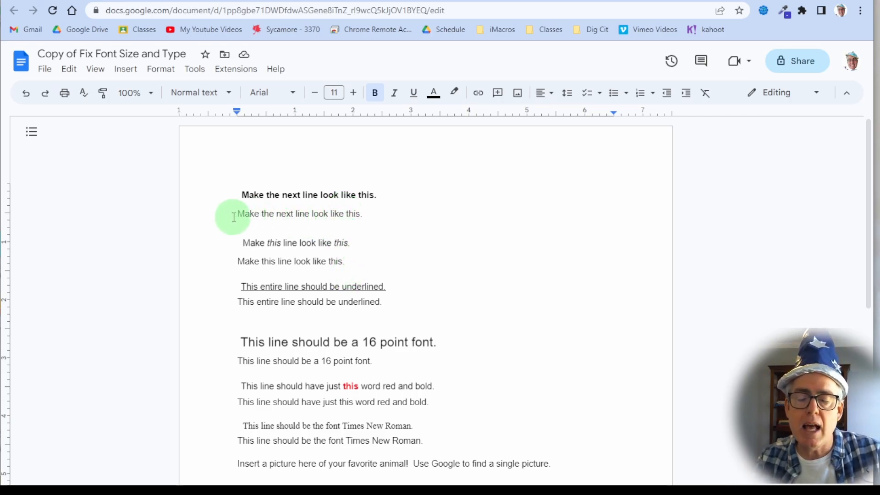
Step: Bold the plain line "Make the next line look like this" to match the example above it
left_click_drag(236, 214, 364, 219)
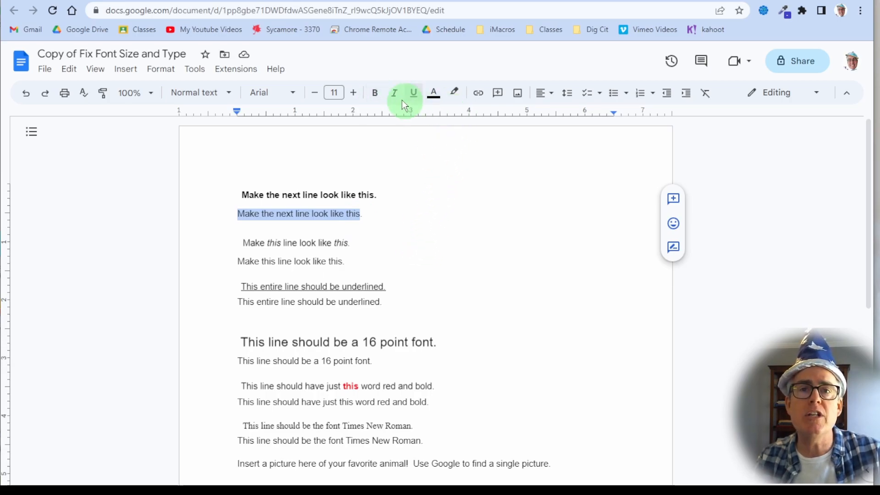
left_click(375, 96)
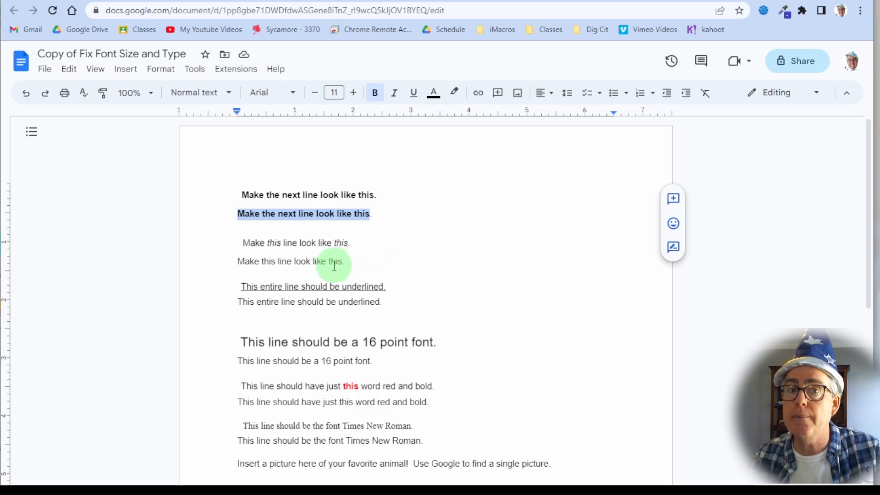
Step: Italicize both occurrences of the word "this" in the plain line "Make this line look like this."
left_click(269, 261)
double_click(269, 262)
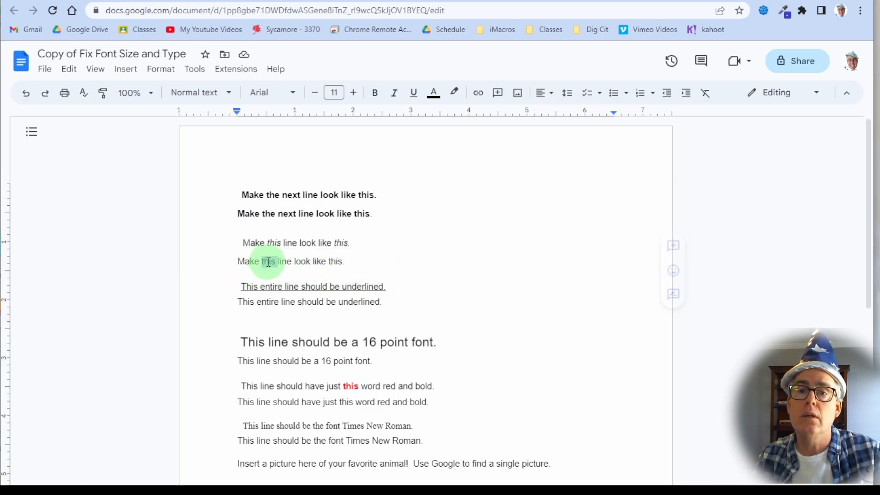
left_click(395, 94)
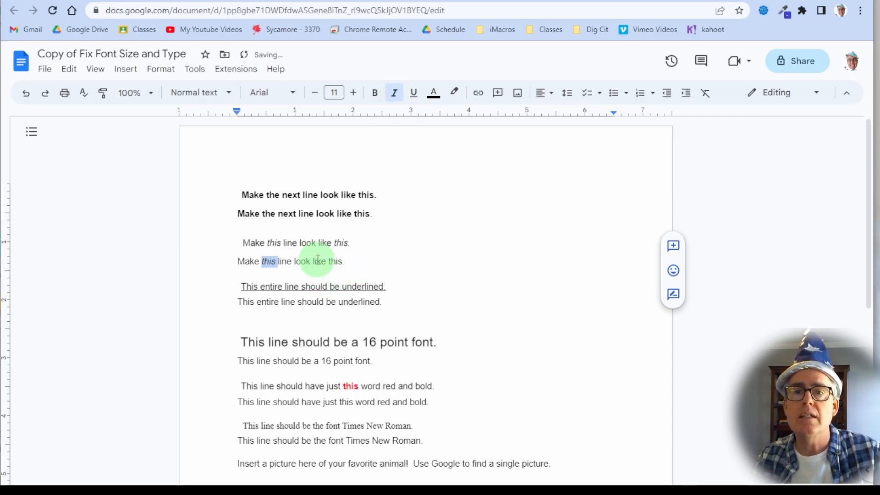
left_click(332, 263)
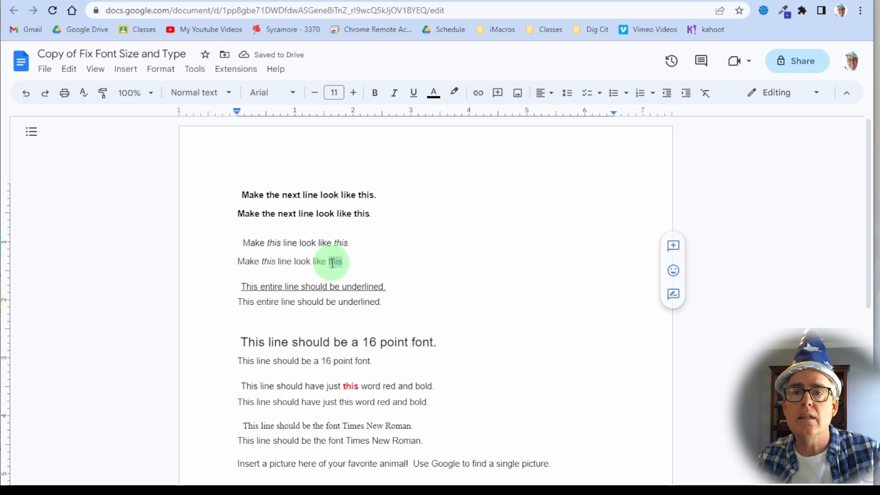
double_click(332, 262)
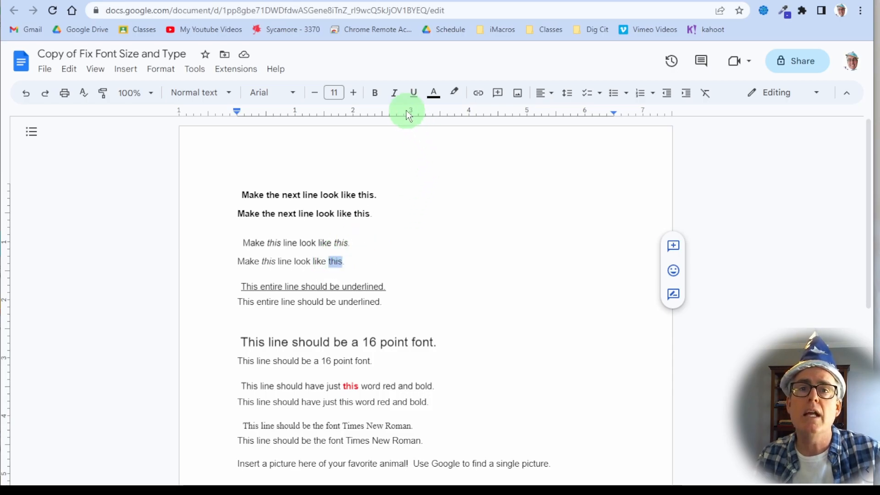
left_click(398, 97)
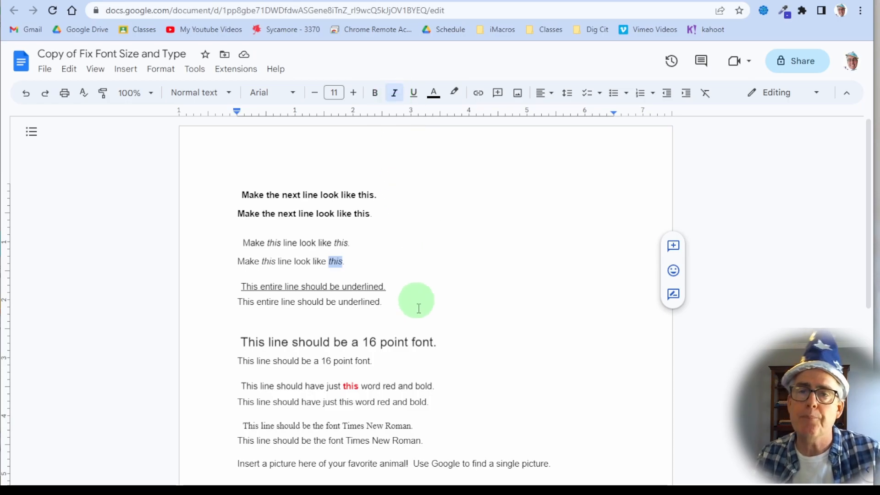
Step: Underline the whole plain line "This entire line should be underlined." below its example
scroll(312, 291, "down", 2)
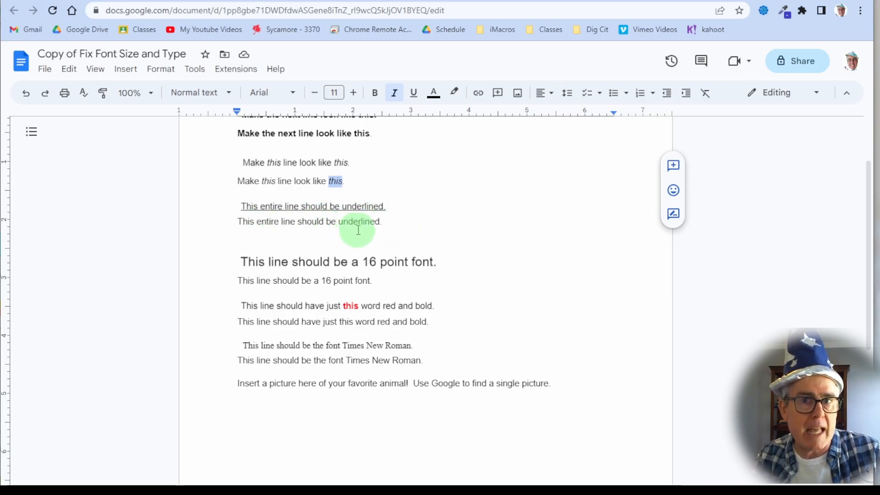
scroll(260, 163, "up", 1)
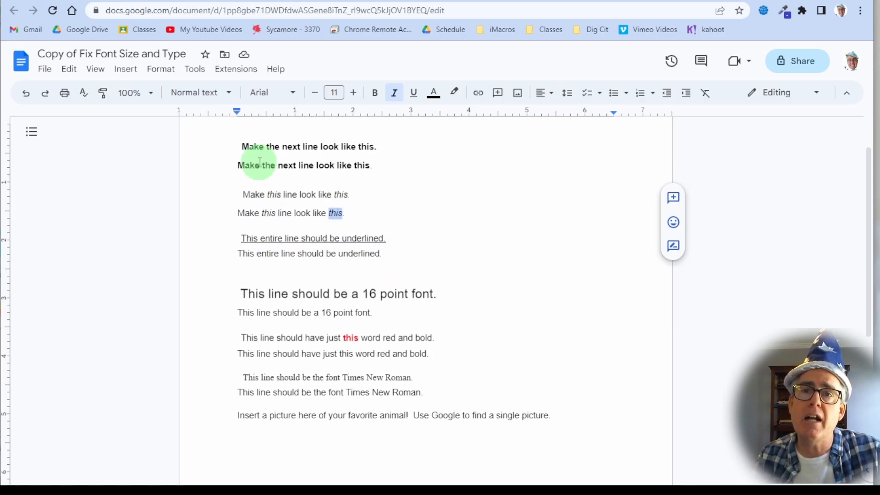
scroll(293, 247, "down", 1)
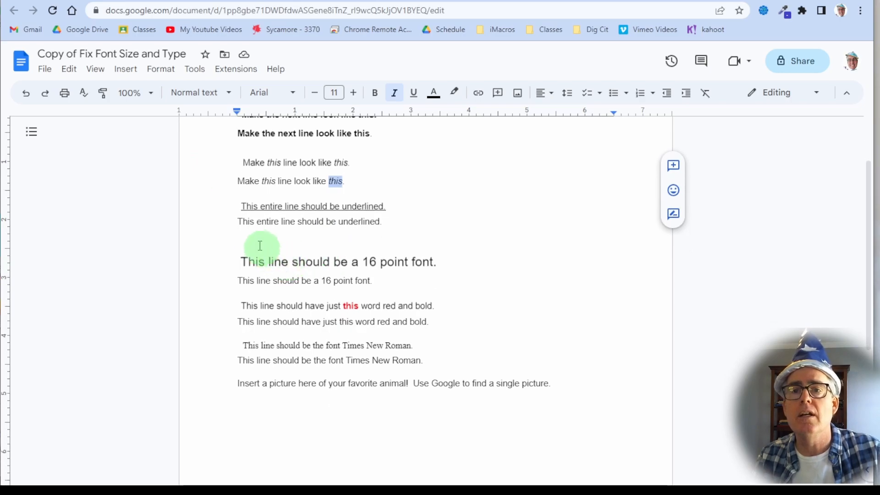
left_click(239, 222)
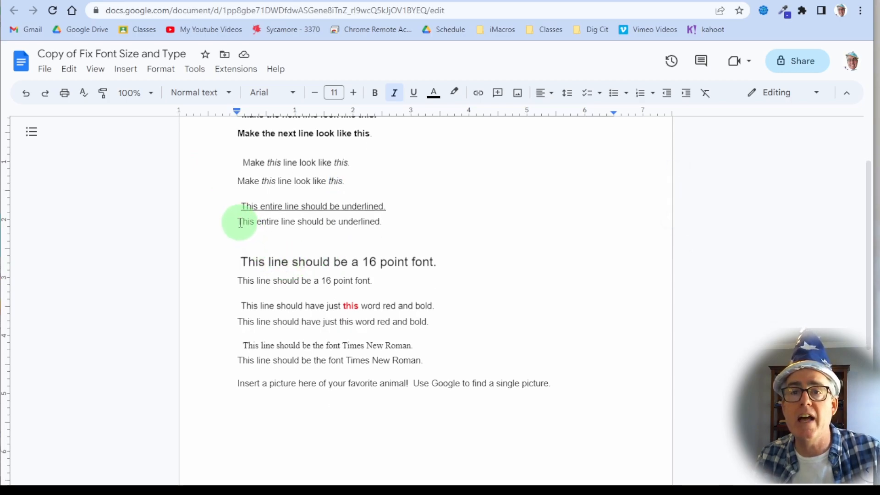
left_click_drag(239, 223, 242, 233)
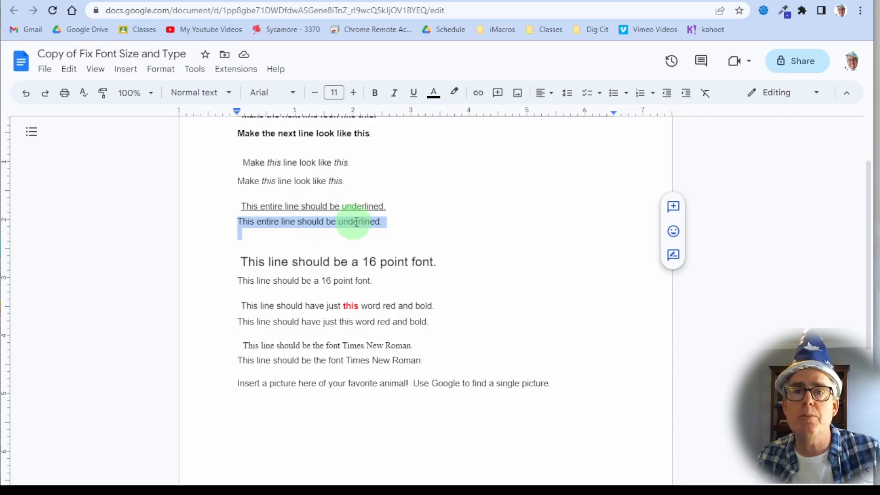
left_click(413, 98)
left_click(405, 233)
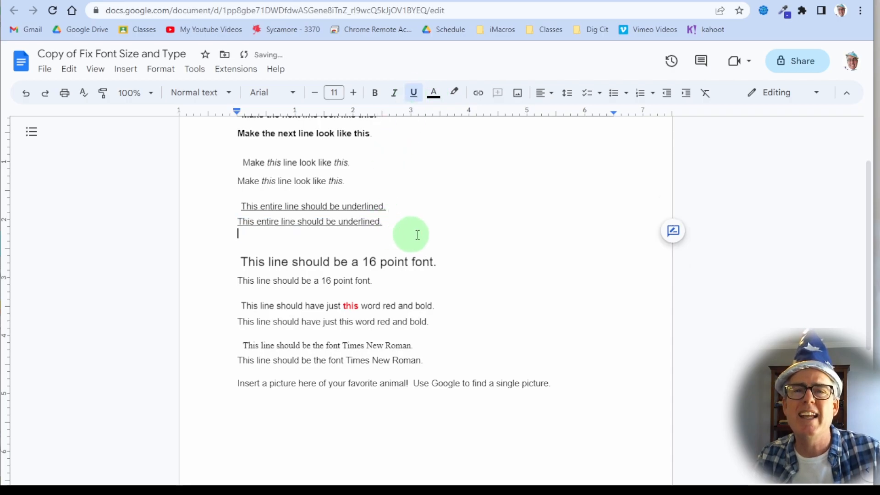
Step: Set the font size of the plain line "This line should be a 16 point font." to 16
scroll(447, 224, "up", 1)
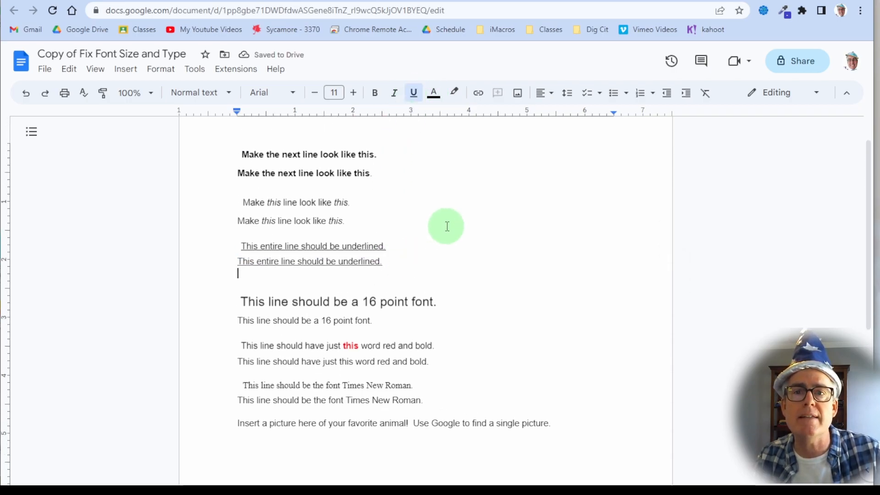
scroll(447, 226, "down", 2)
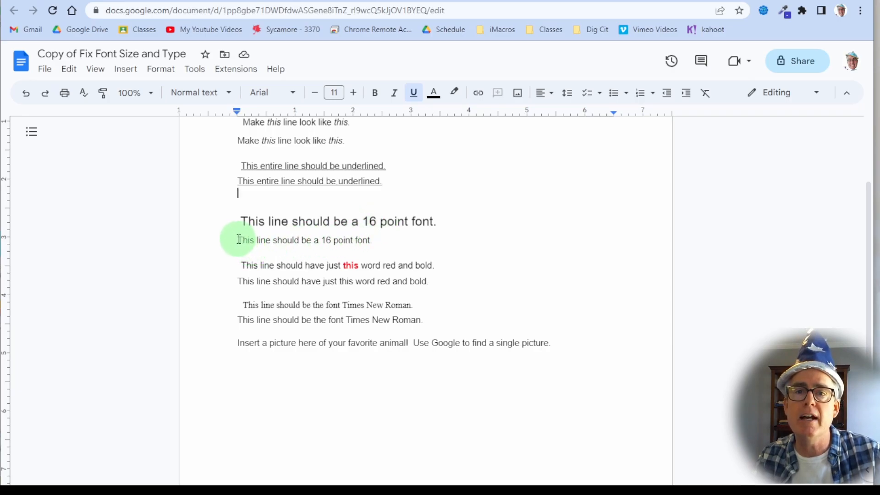
left_click_drag(237, 239, 376, 242)
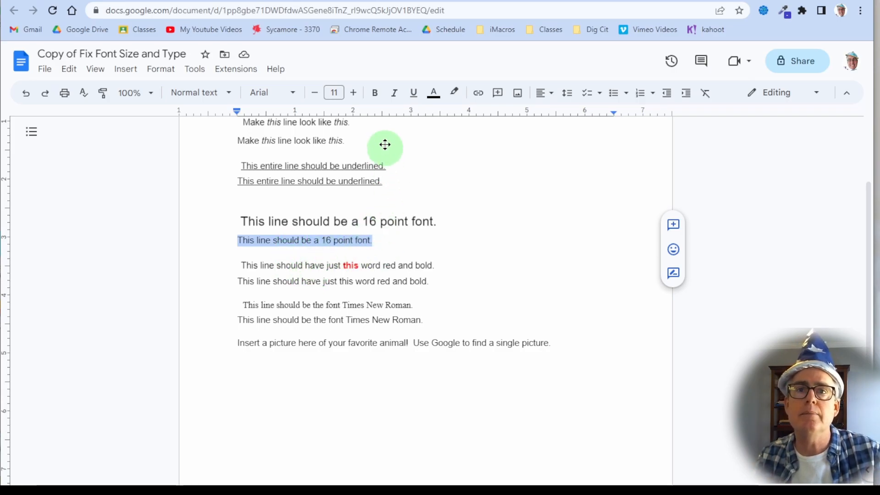
left_click(338, 93)
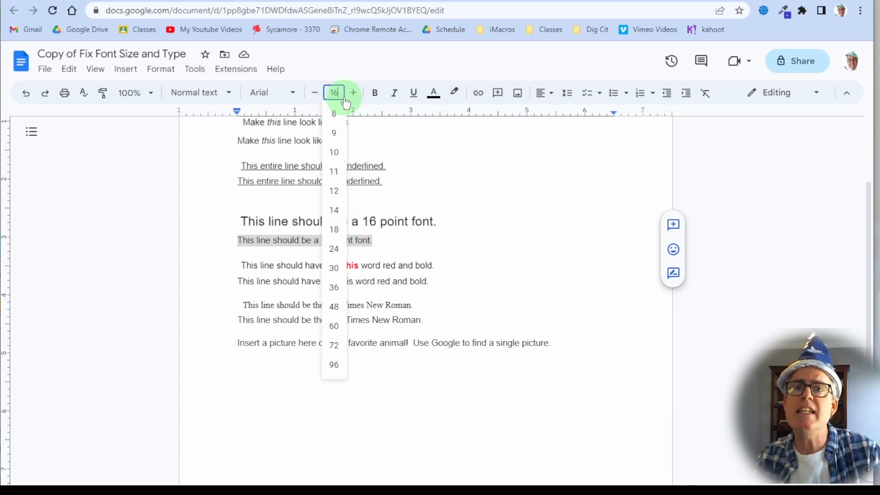
key("Return")
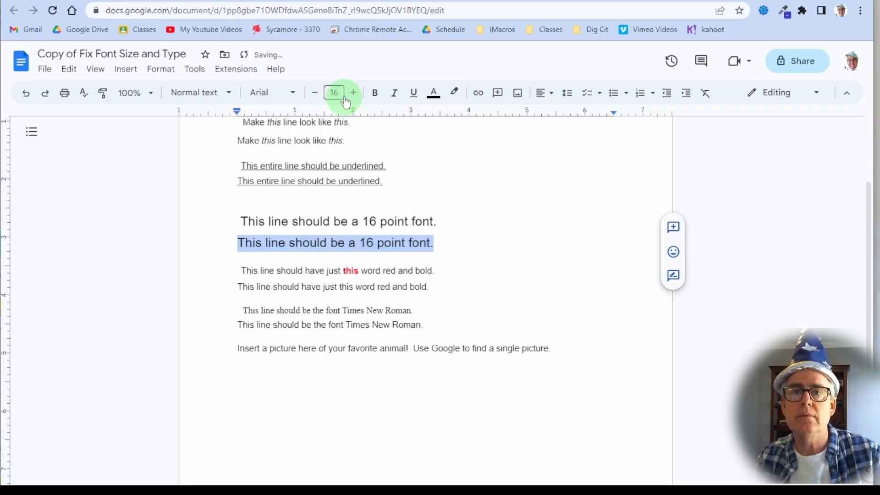
Step: Step the selected line's font size down to 14 and back up to 16, twice
left_click(317, 99)
left_click(315, 99)
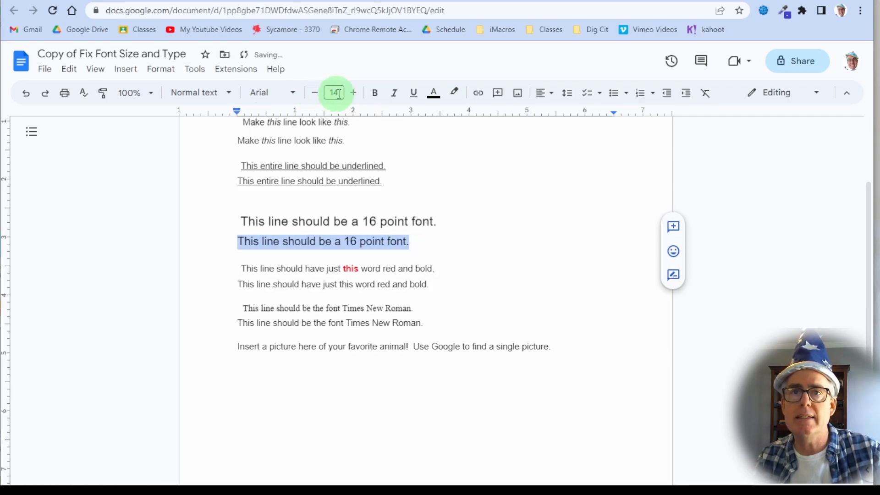
left_click(351, 95)
left_click(350, 95)
left_click(321, 99)
left_click(321, 99)
left_click(354, 97)
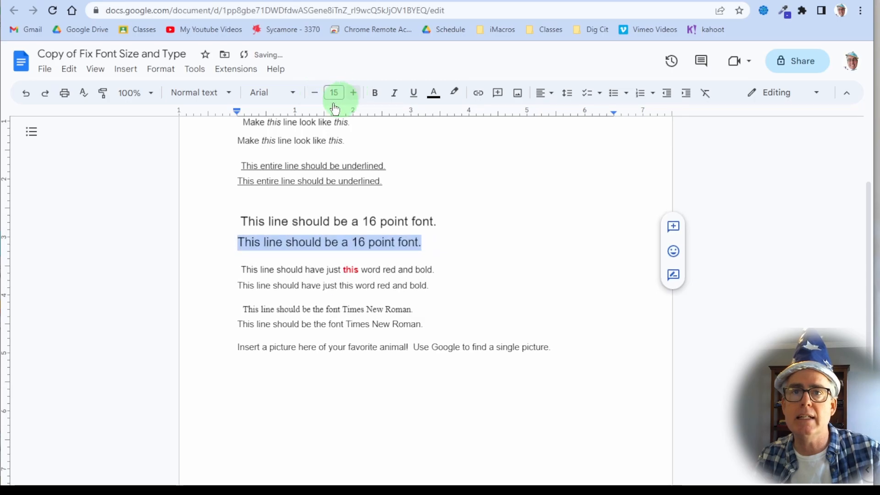
left_click(354, 96)
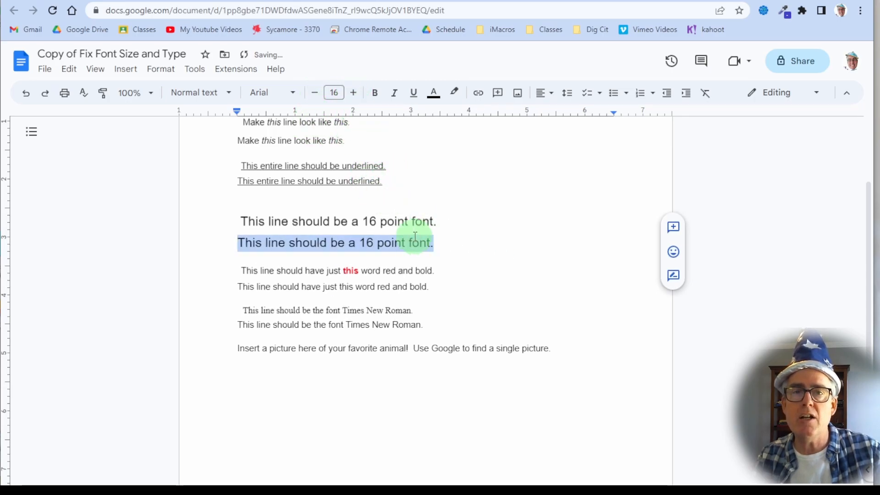
Step: Reduce the font size of the selected line "This line should be a 16 point font." to 12
left_click(316, 97)
left_click(316, 98)
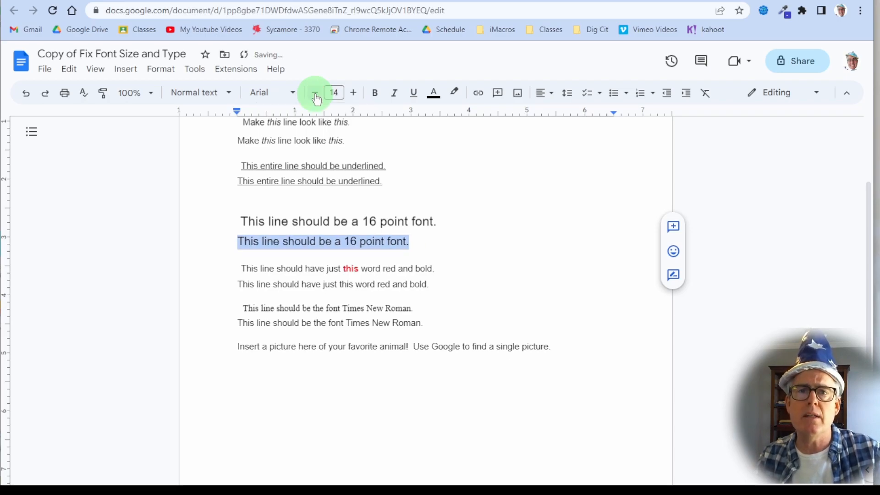
left_click(316, 98)
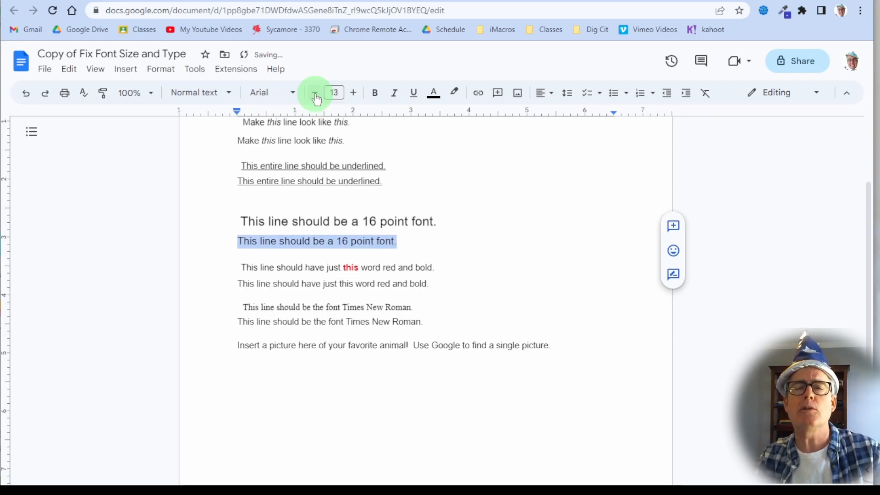
left_click(316, 98)
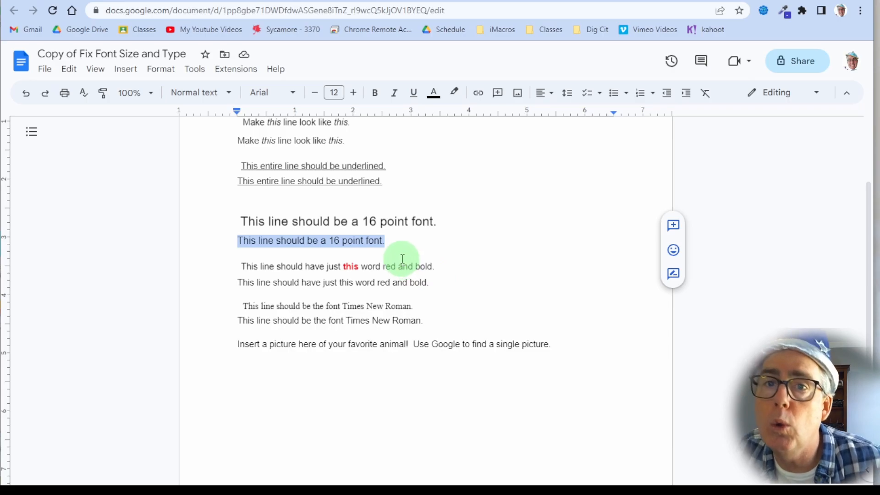
Step: Make only the word "this" bold and red in the plain line "This line should have just this word red and bold."
double_click(345, 281)
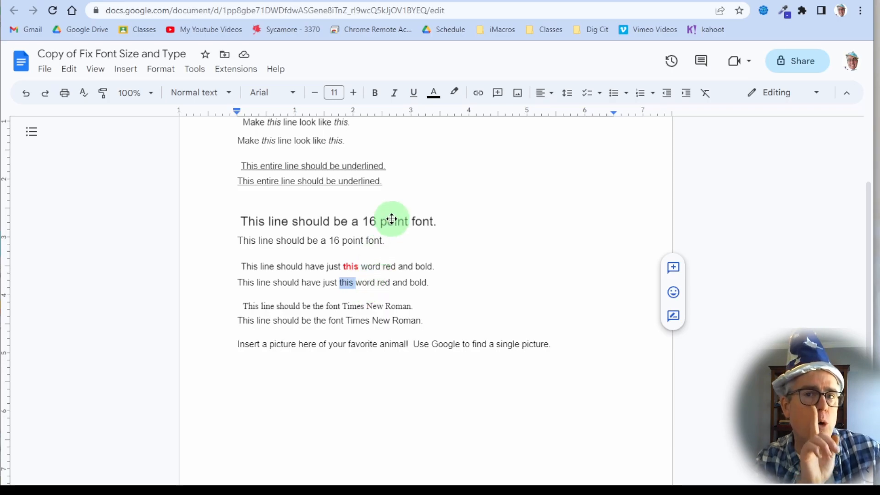
left_click(374, 93)
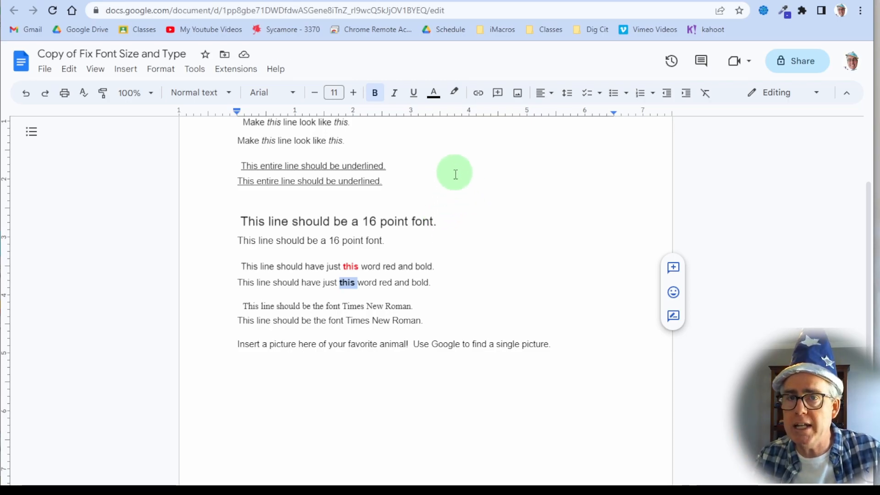
left_click(435, 99)
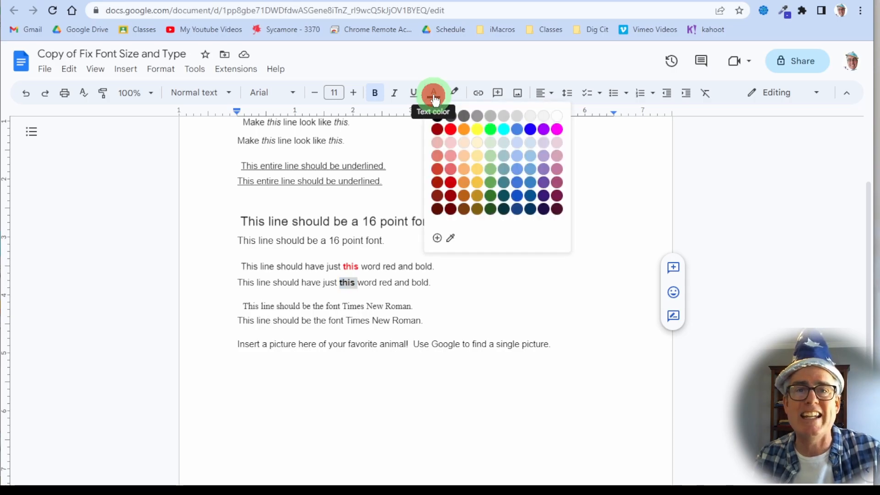
left_click(451, 131)
left_click(429, 280)
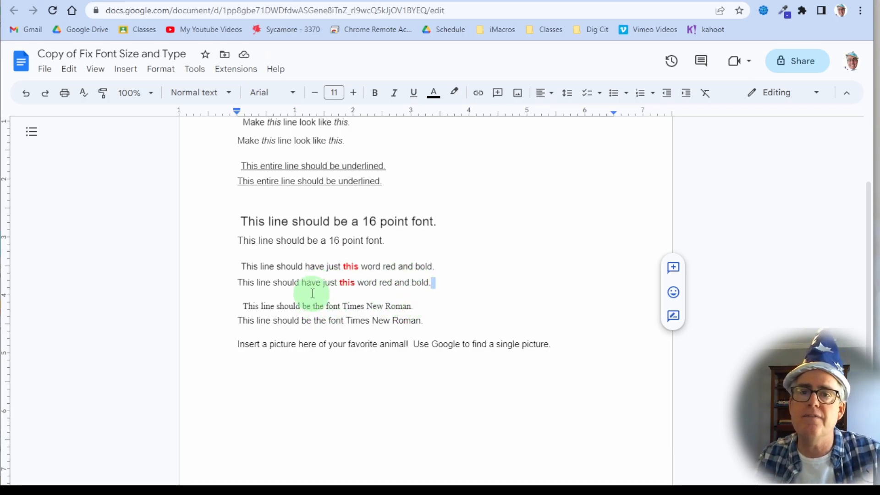
left_click(239, 320)
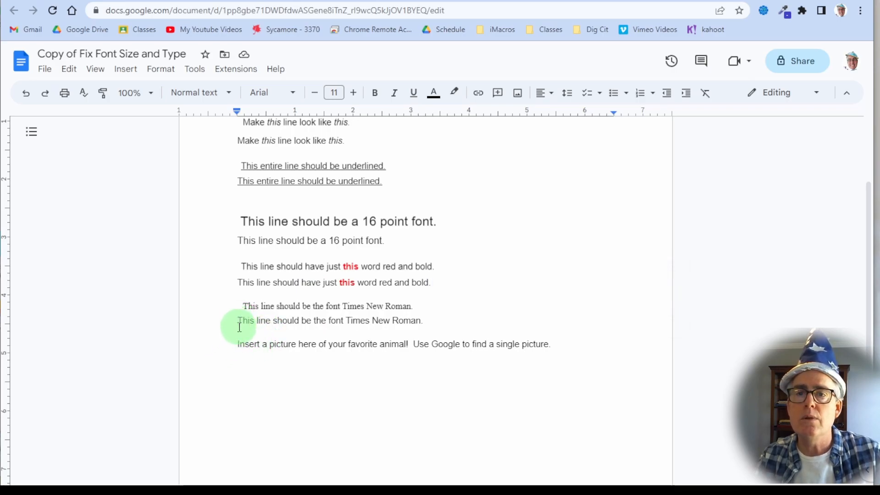
triple_click(239, 321)
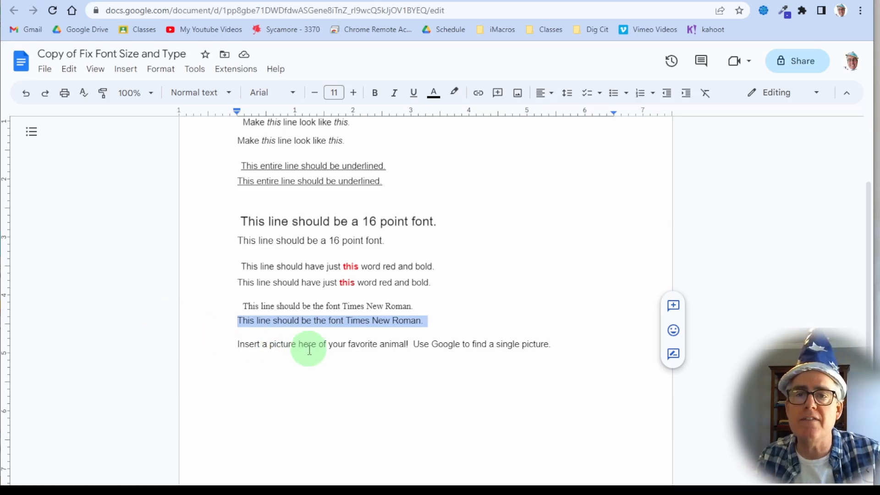
left_click(304, 322)
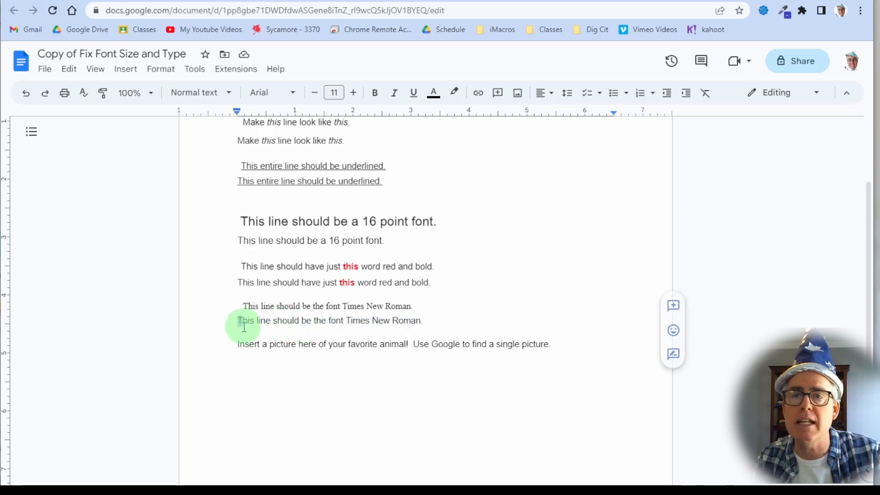
left_click_drag(238, 318, 239, 331)
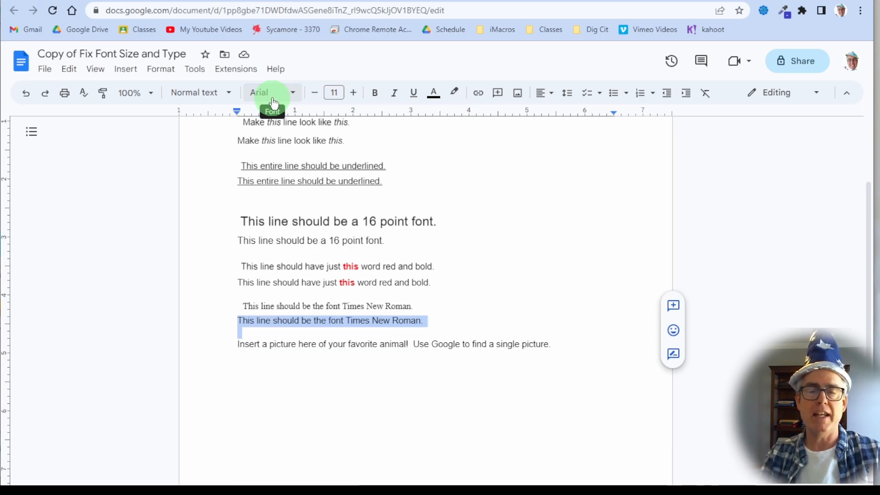
left_click(296, 97)
mouse_move(306, 329)
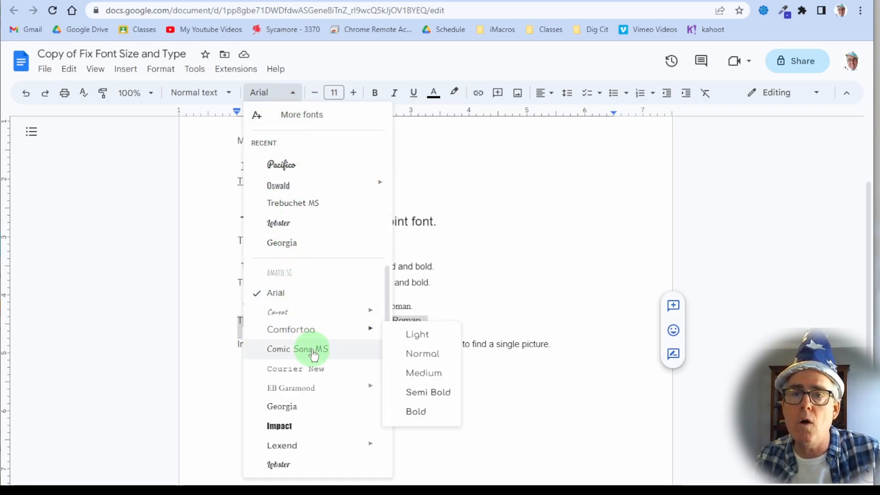
left_click(517, 226)
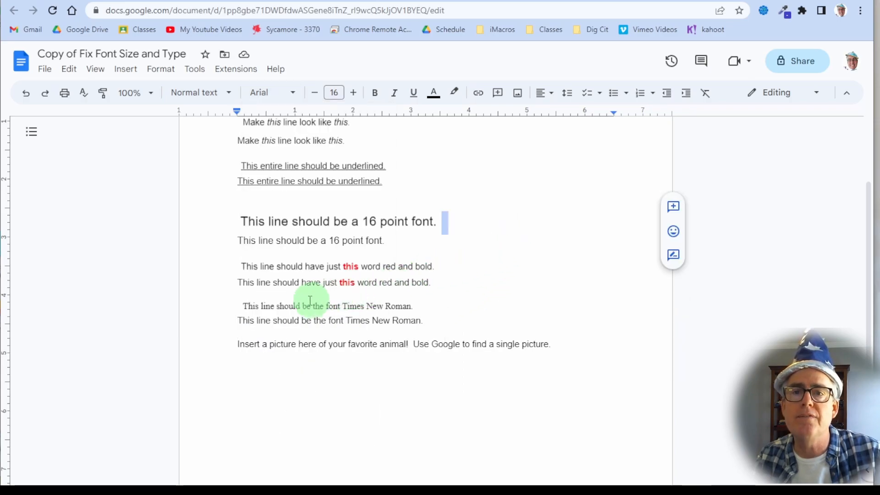
Step: Change the font of the plain line "This line should be the font Times New Roman." to Times New Roman
left_click(237, 320)
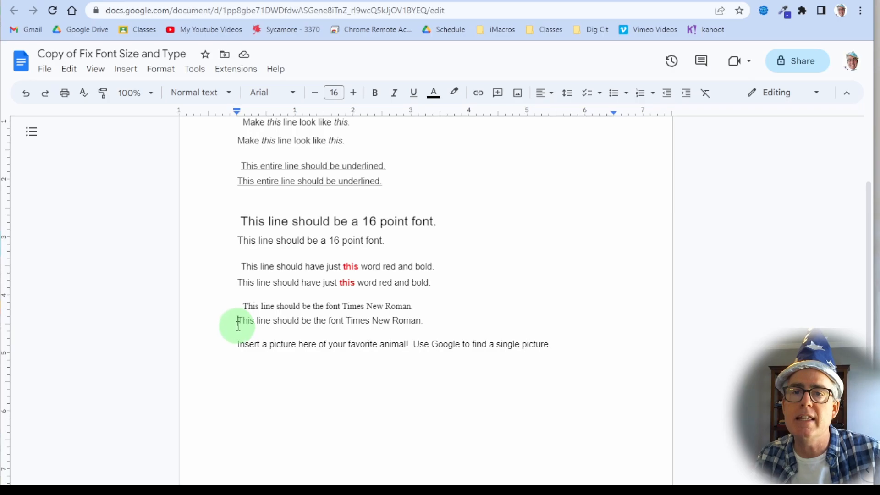
triple_click(237, 325)
left_click(294, 97)
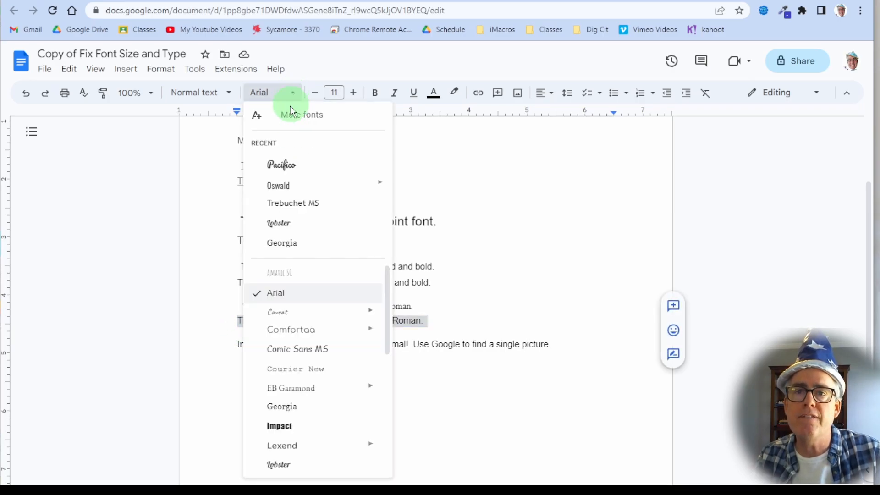
mouse_move(298, 337)
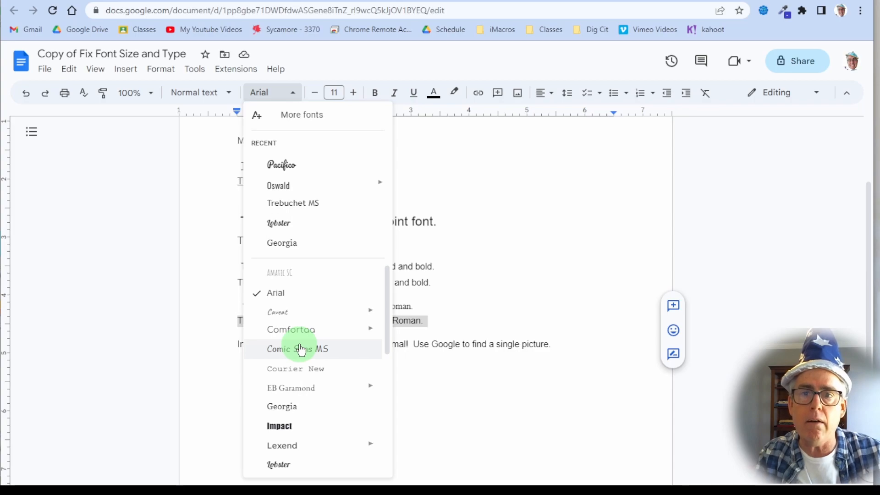
scroll(300, 351, "down", 2)
scroll(300, 351, "down", 4)
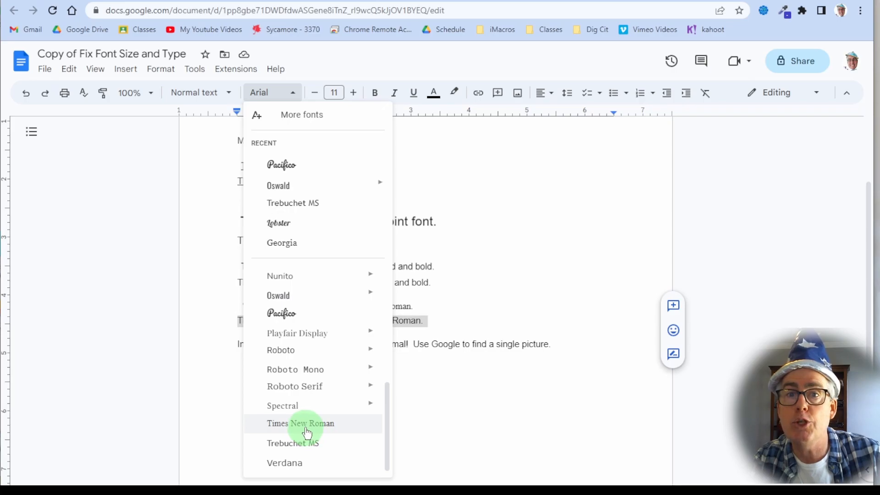
left_click(306, 426)
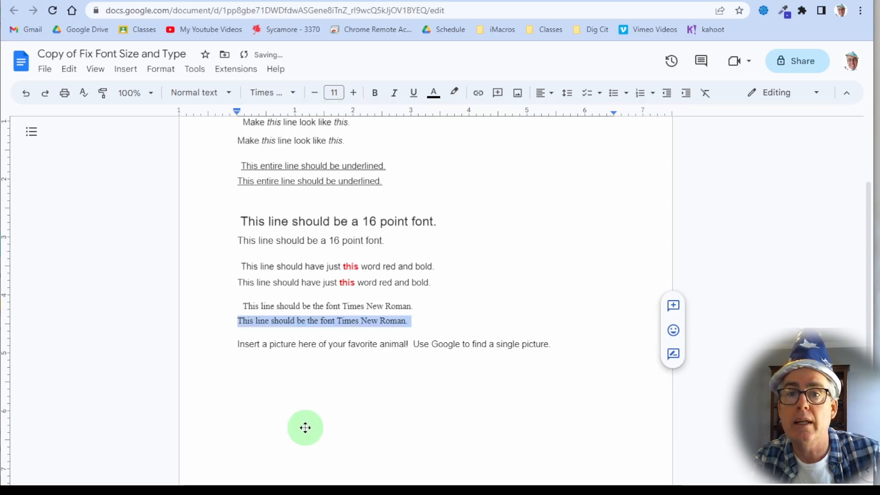
left_click(296, 310)
Step: Add an empty line below the instruction "Insert a picture here of your favorite animal!"
left_click(274, 357)
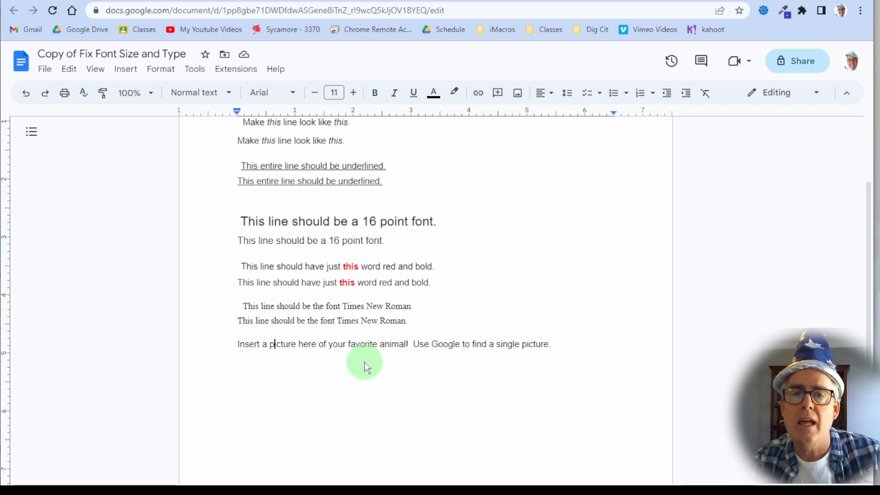
left_click(561, 346)
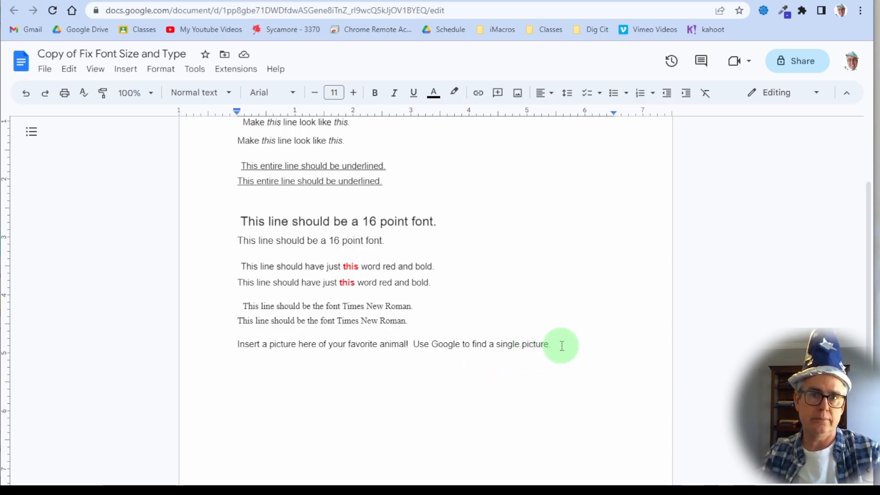
key("Return")
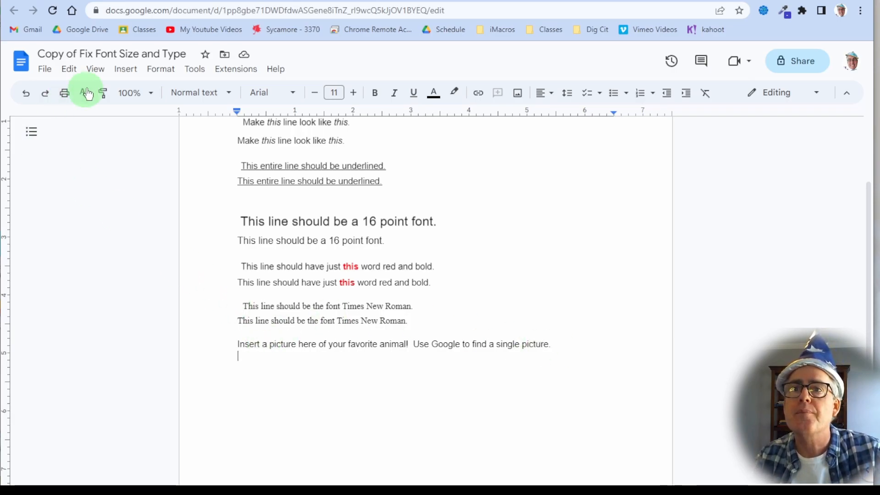
left_click(126, 77)
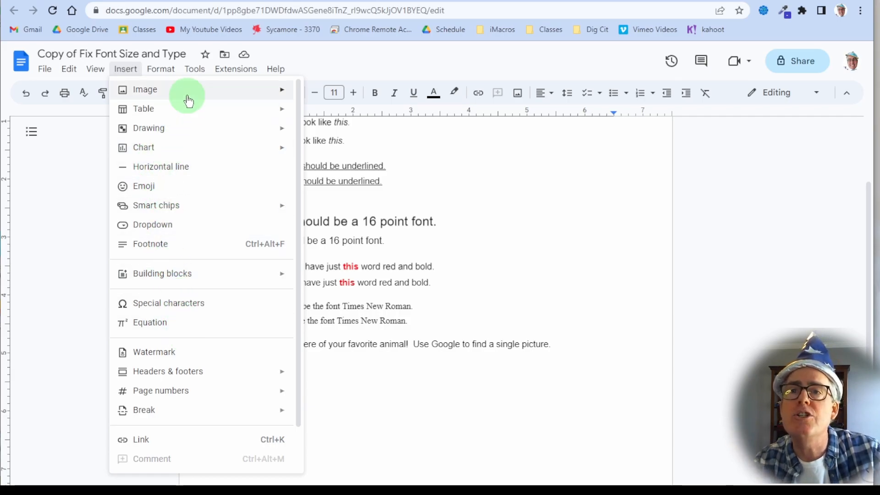
mouse_move(183, 92)
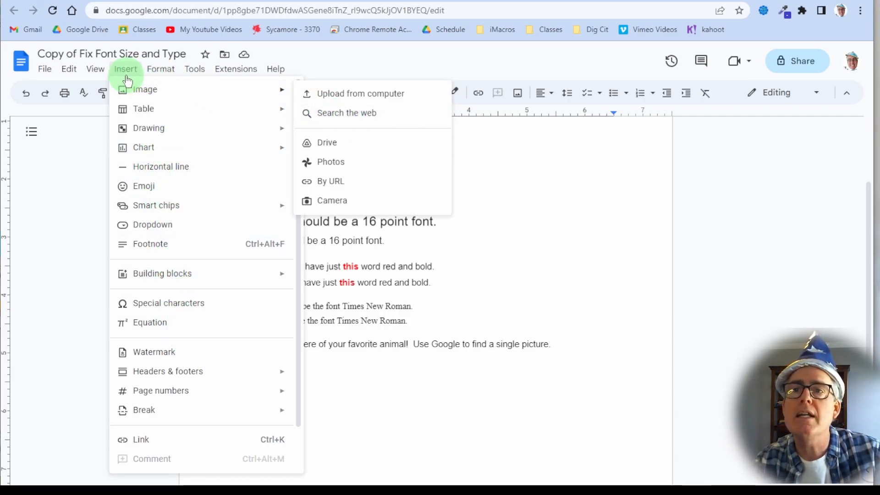
left_click(556, 193)
Step: Search the web for images of "three toed sloth" to insert on the empty line below the picture instruction
left_click(253, 359)
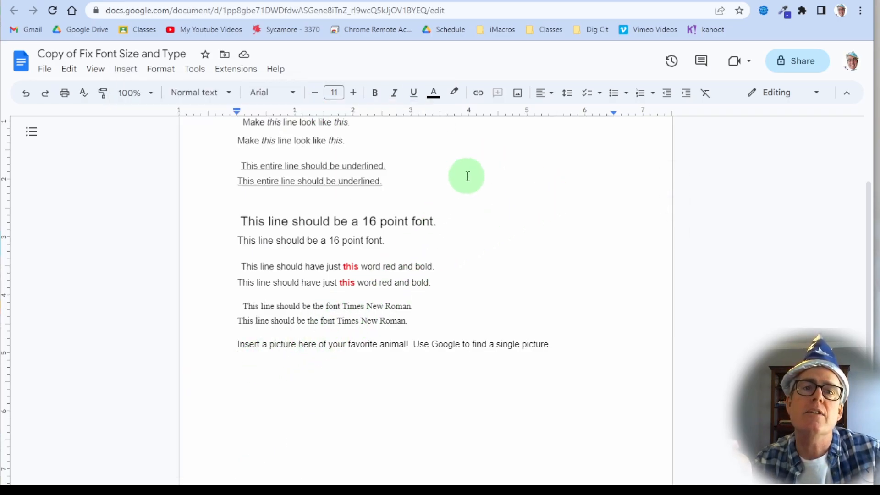
left_click(524, 100)
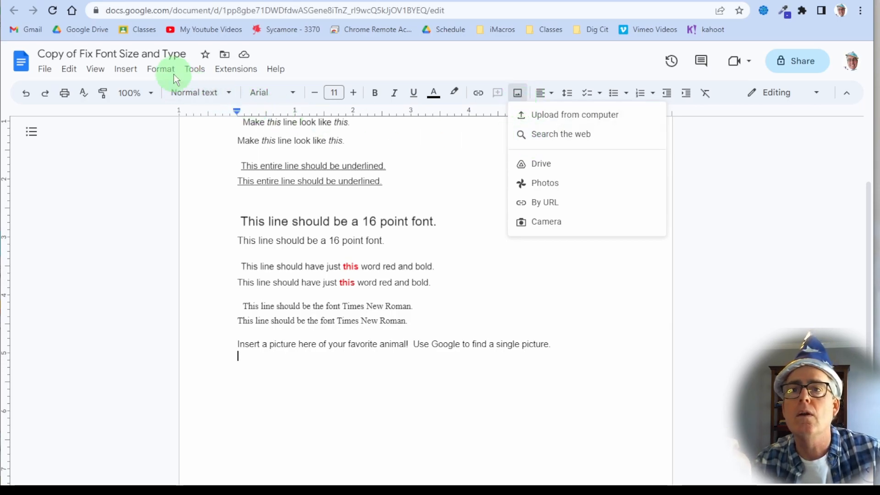
left_click(550, 135)
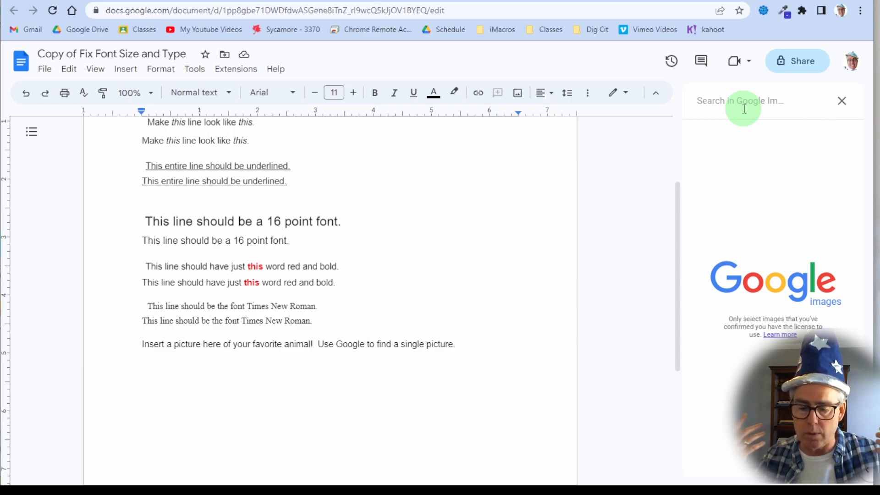
type("th")
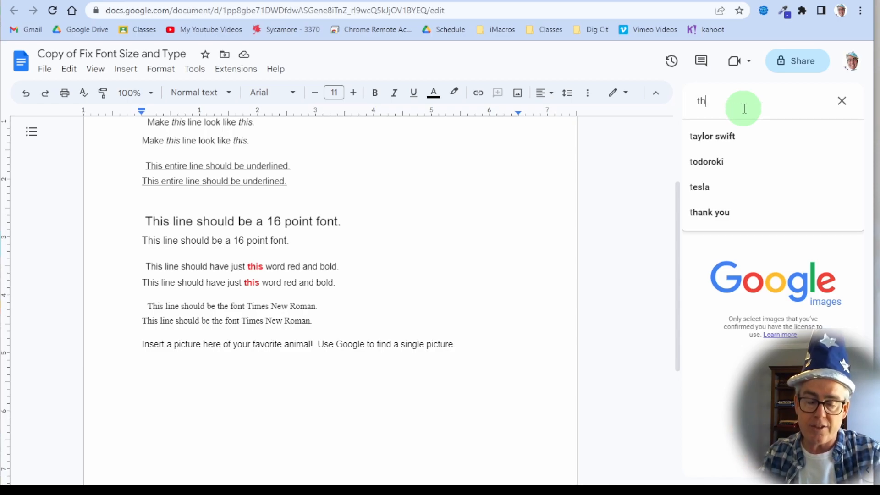
type("ree toed sloth")
key("Return")
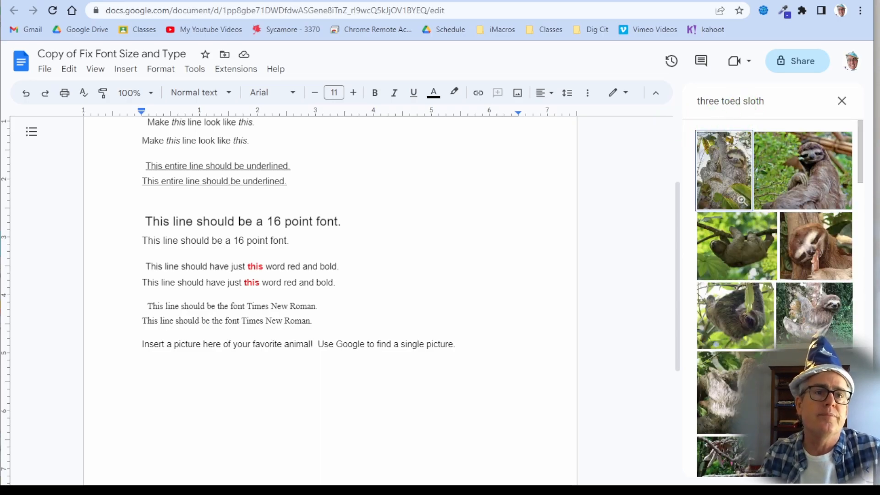
Step: Insert the close-up image of the brown sloth chewing below the picture instruction and close the image search
left_click(833, 248)
left_click_drag(834, 248, 426, 389)
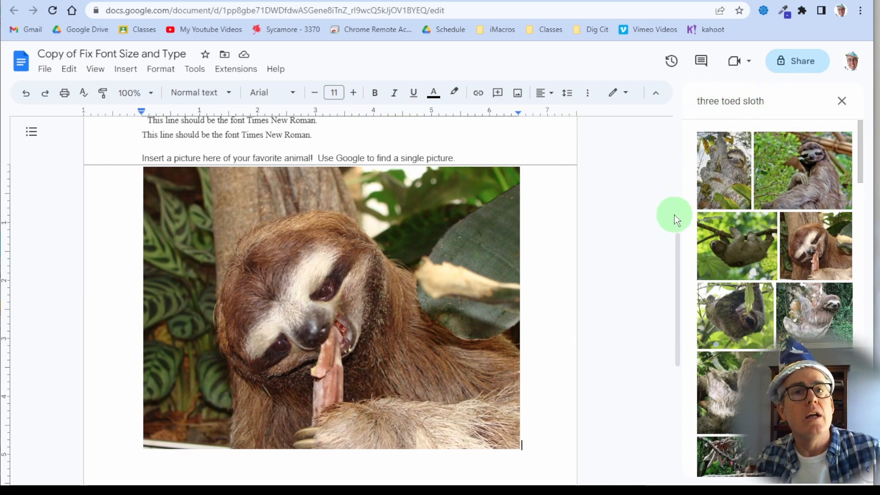
left_click(842, 101)
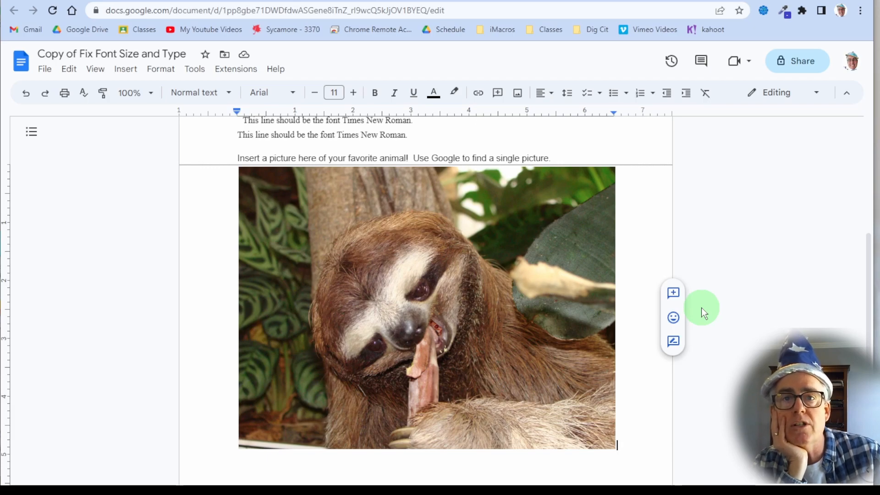
Step: Start sharing the document and add the teacher's suggested school account as the recipient
left_click(799, 64)
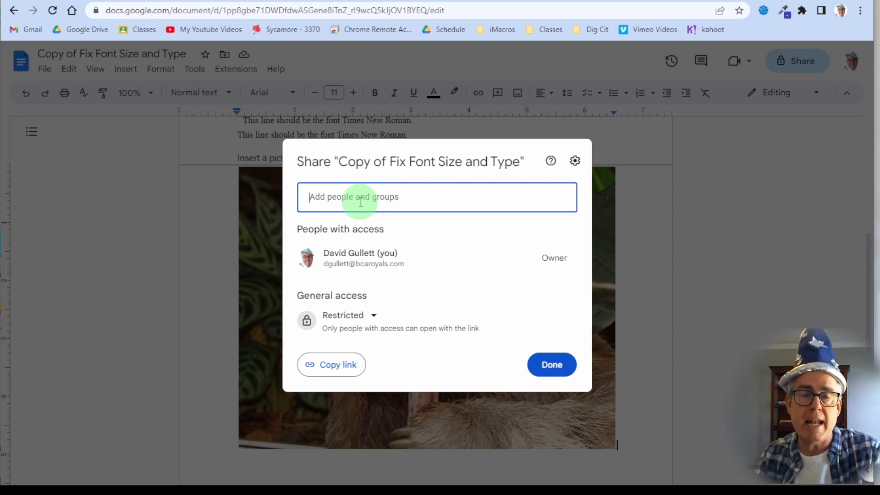
type("xdc")
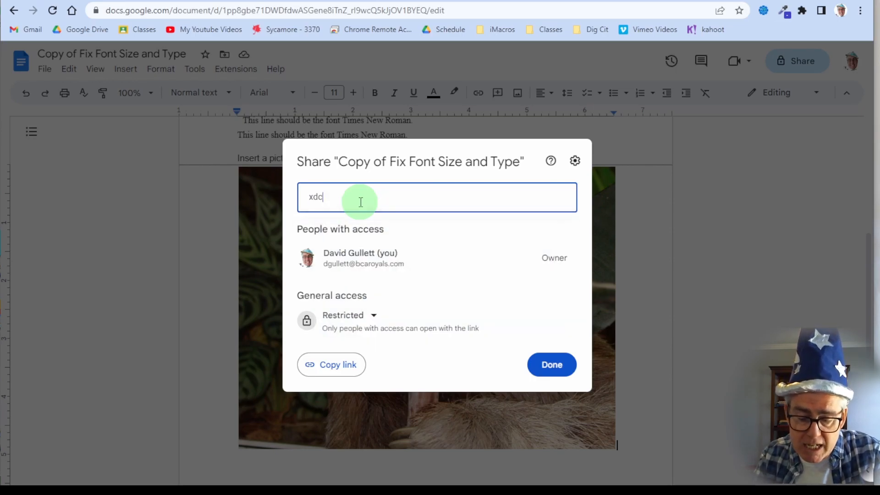
key("BackSpace")
key("BackSpace")
type("dg")
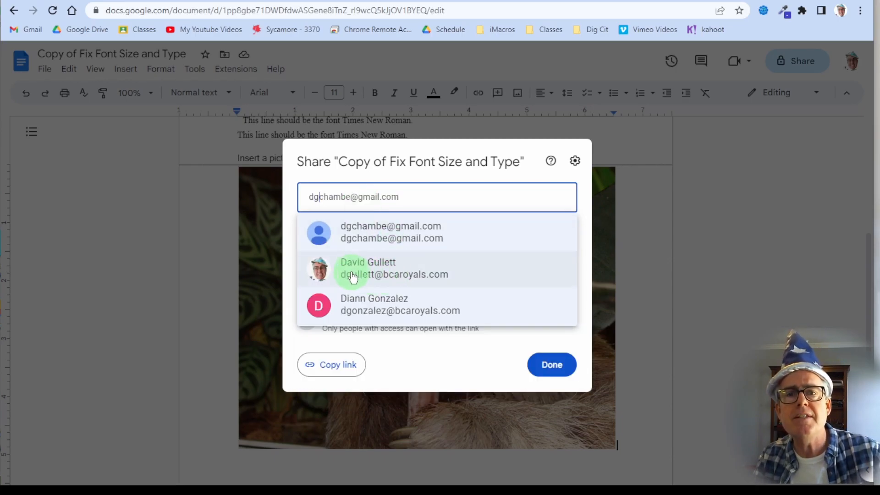
mouse_move(346, 268)
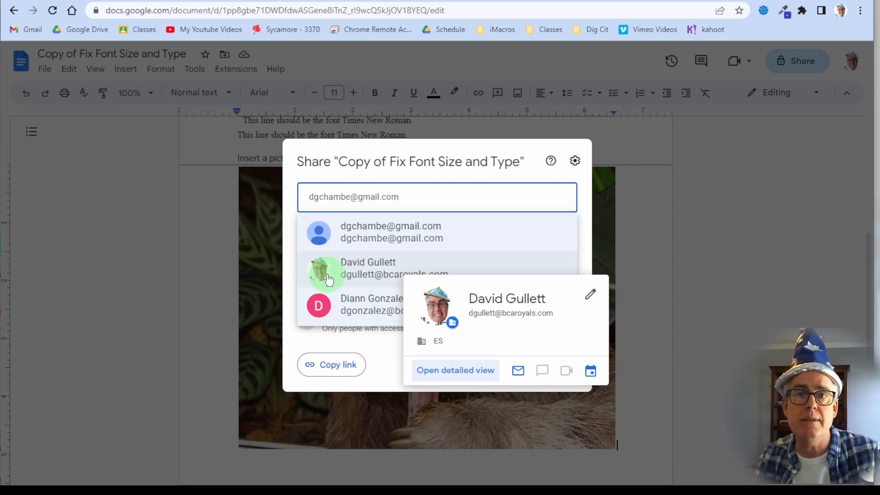
left_click(332, 273)
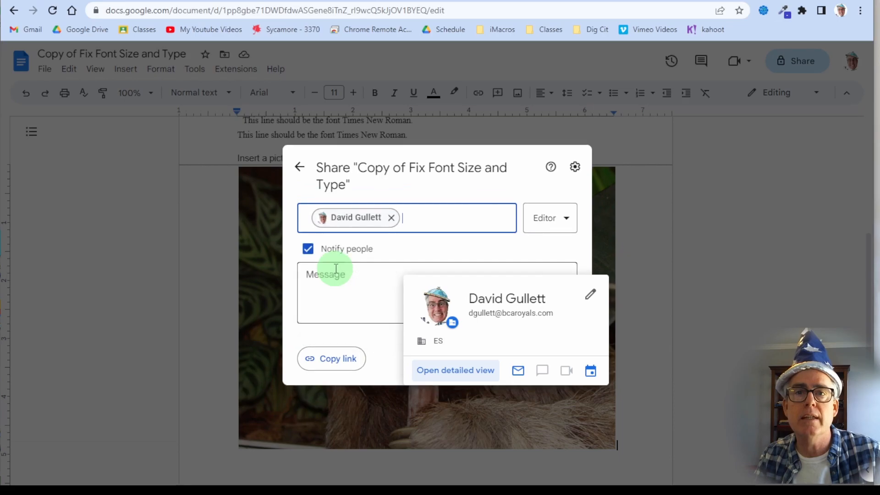
Step: Write a message addressing the teacher by name followed by "here ya go!" and send the share invitation
left_click(380, 287)
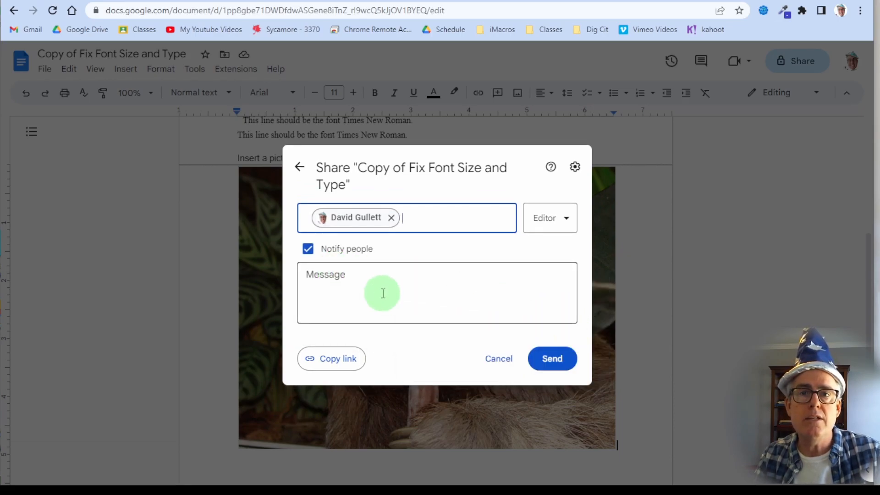
type("Mr. Gullett,  here ya go!")
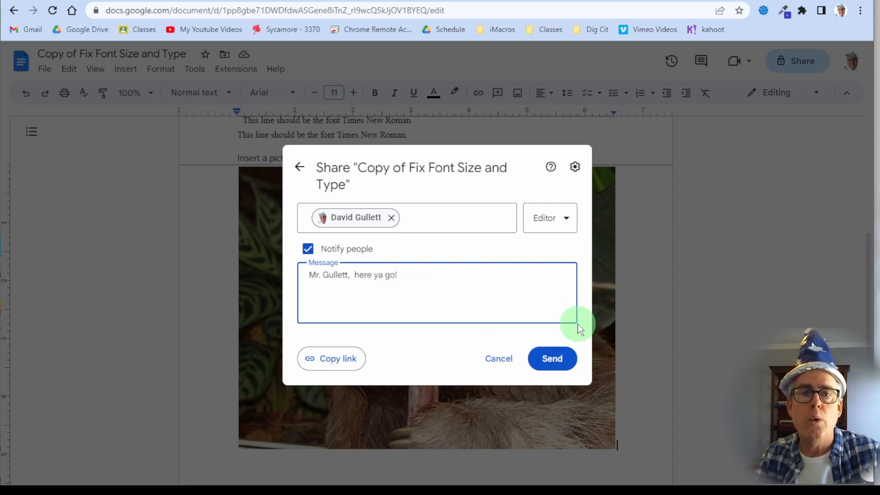
left_click(553, 366)
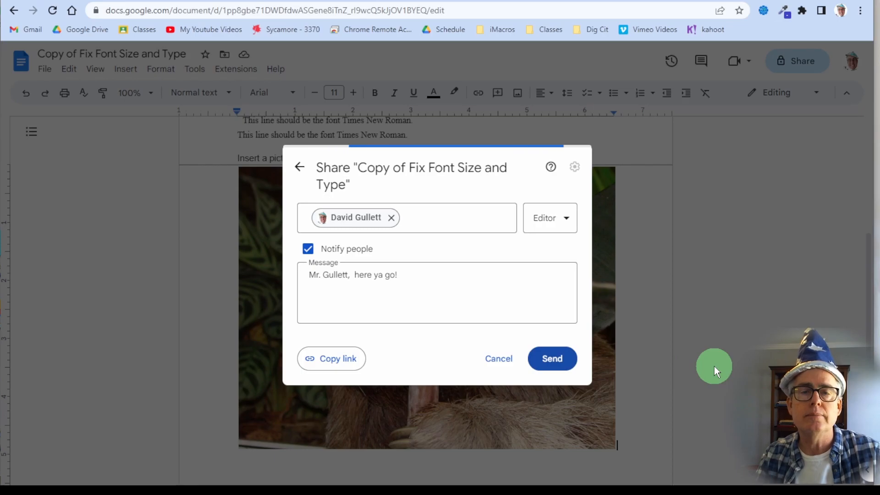